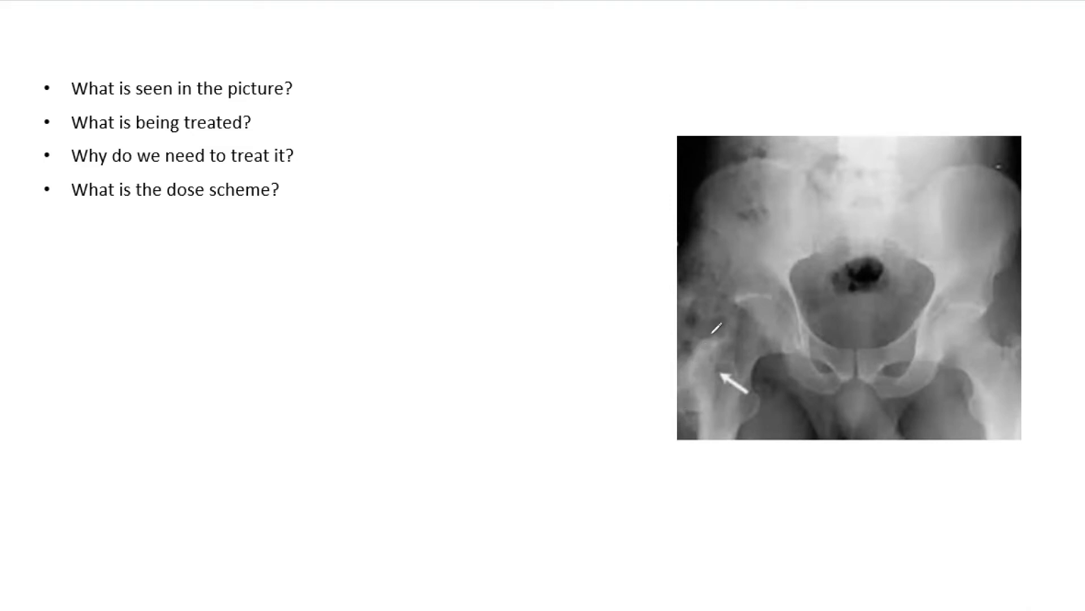
Draw a pen loop around the arrowed ossification on the left of the X-ray, adding a small top stroke.
drag(716, 329, 714, 335)
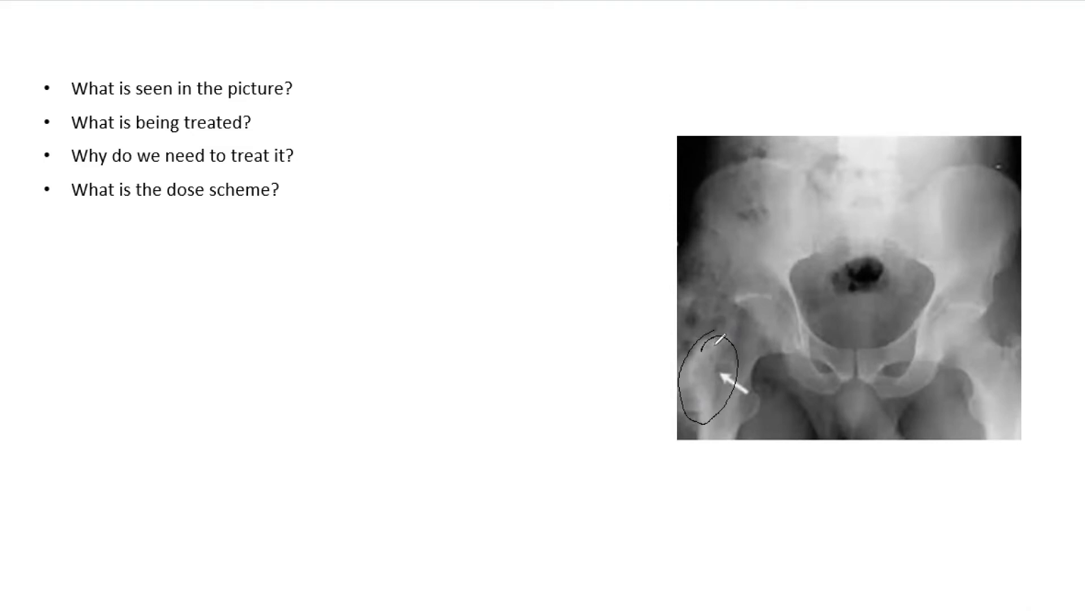
drag(718, 337, 717, 346)
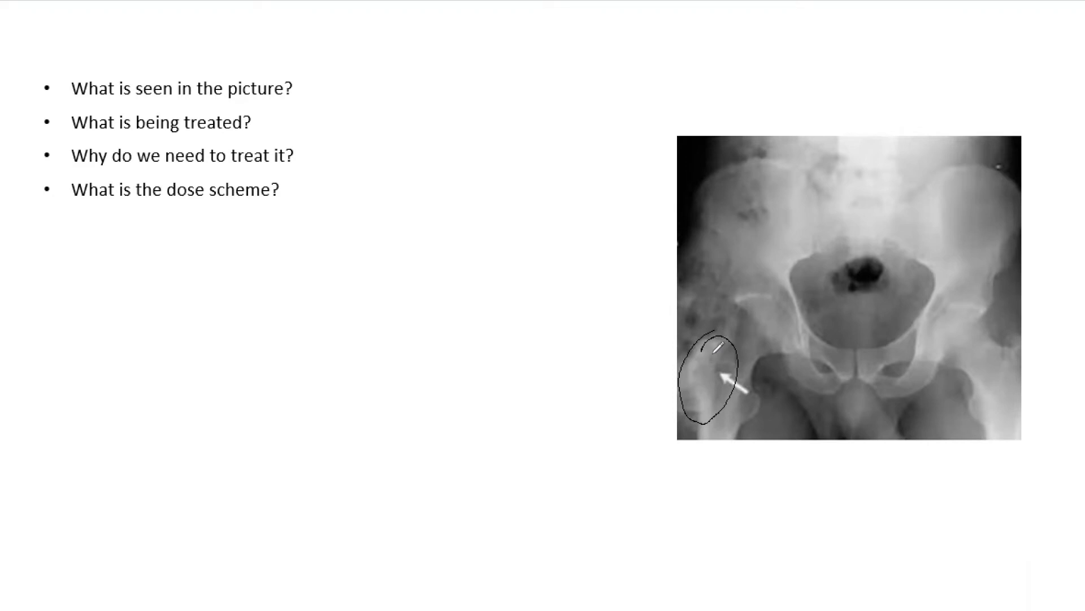